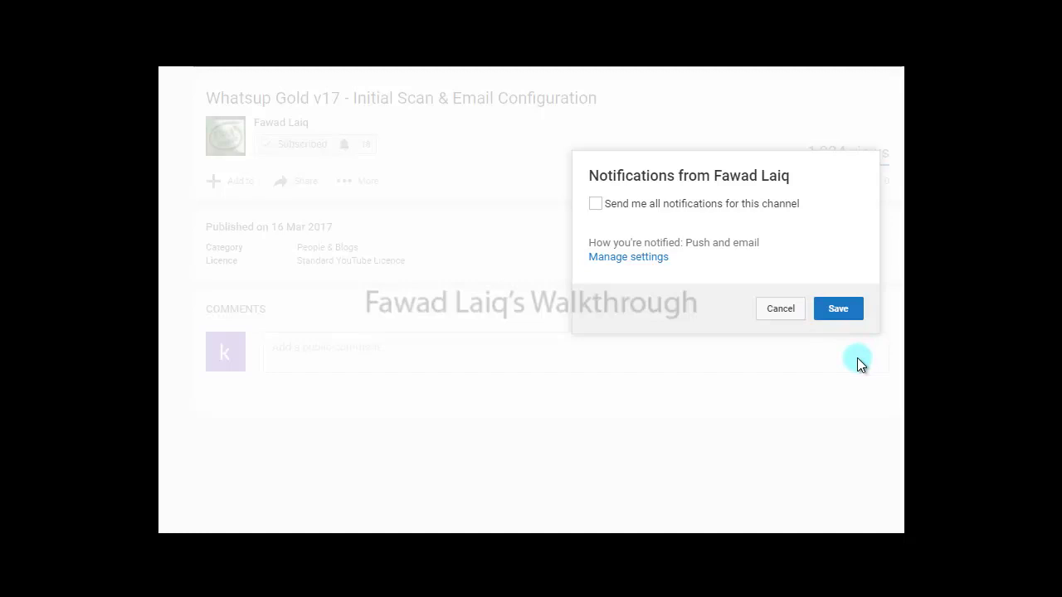
Save the channel notification settings with 'Send me all notifications' left unchecked.
click(837, 309)
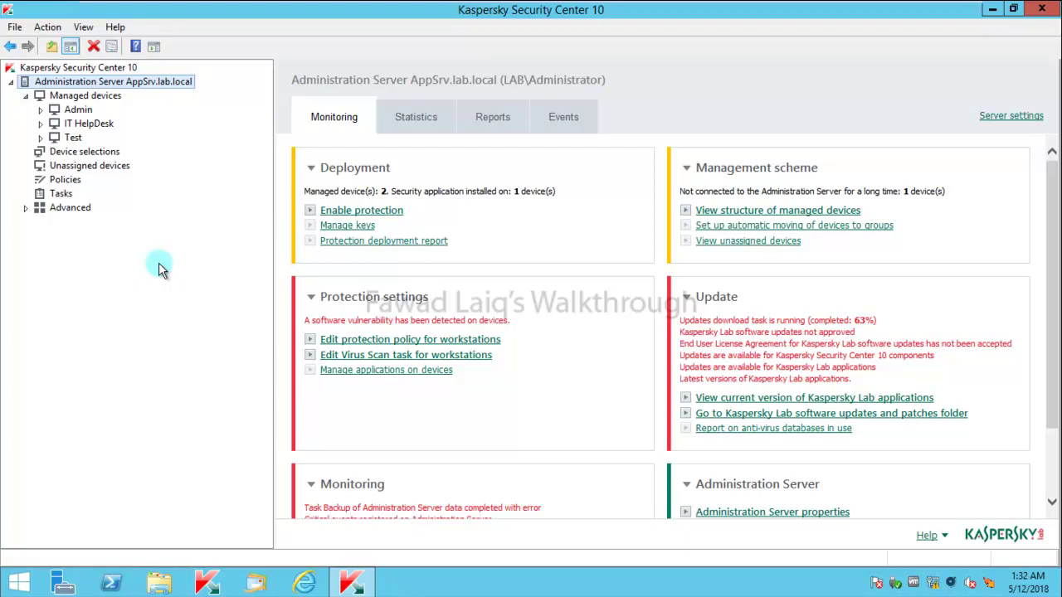
Check in Help > About that Kaspersky Security Center is version 10.4.343.
click(116, 28)
click(158, 103)
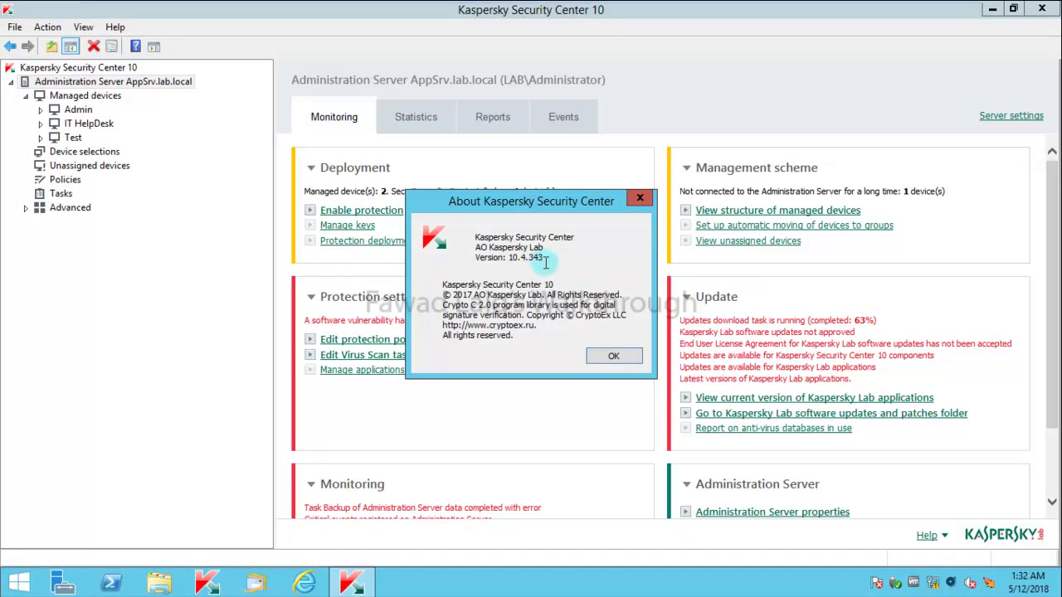
click(612, 356)
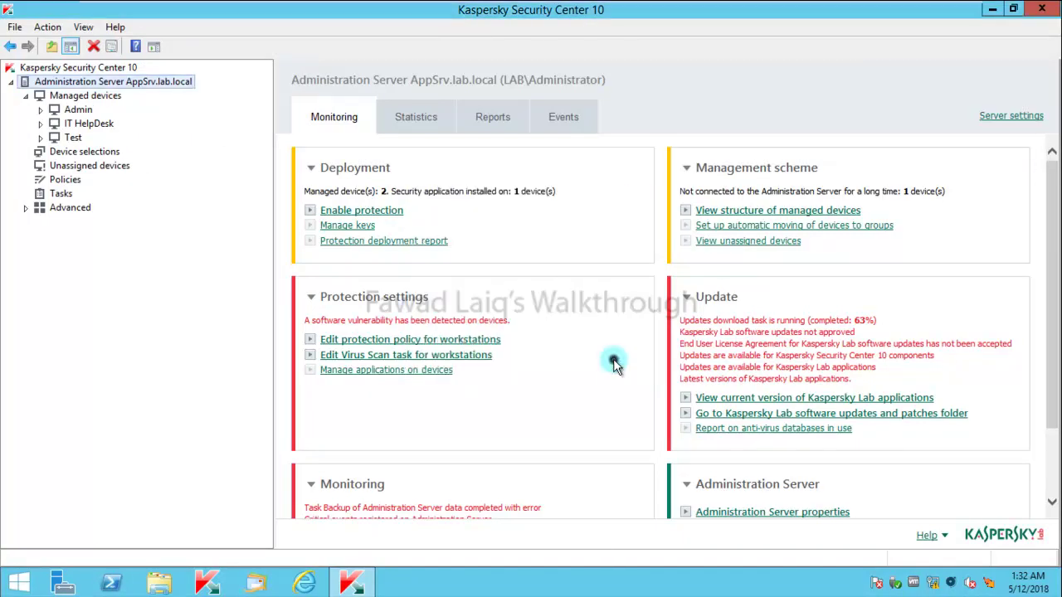
click(992, 14)
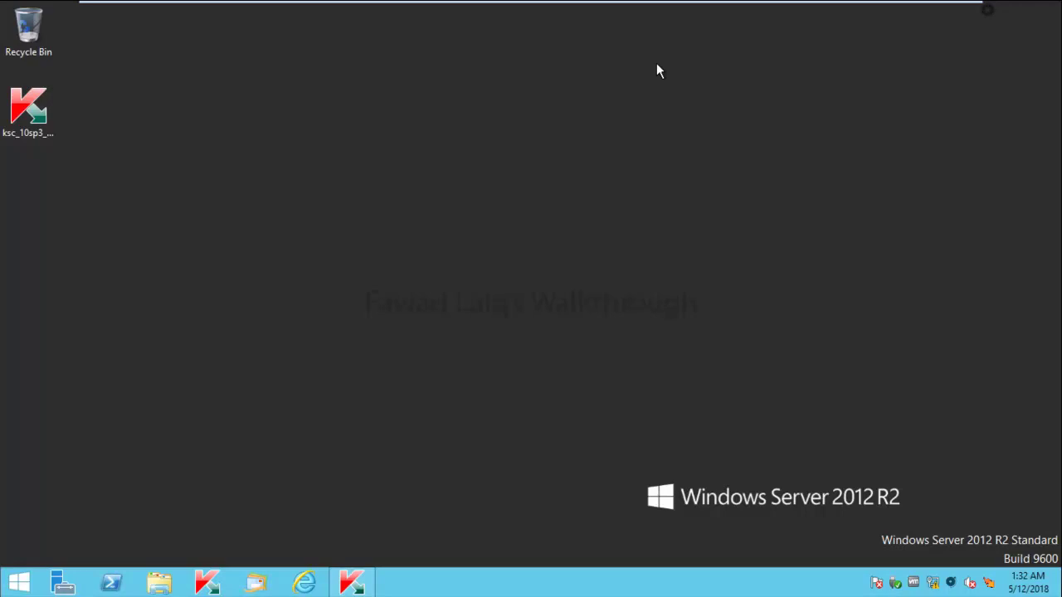
click(39, 138)
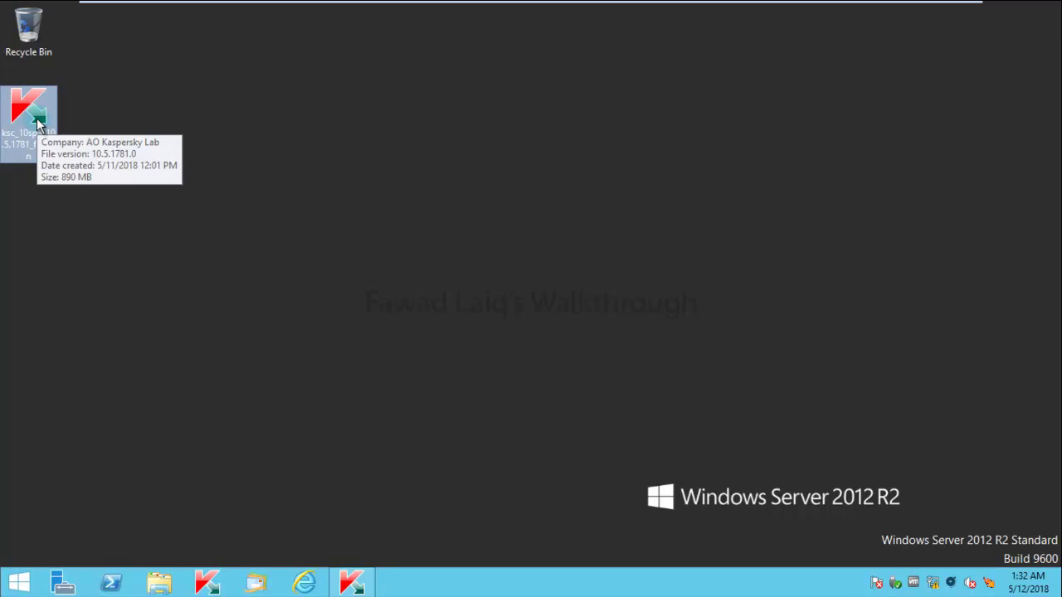
click(501, 278)
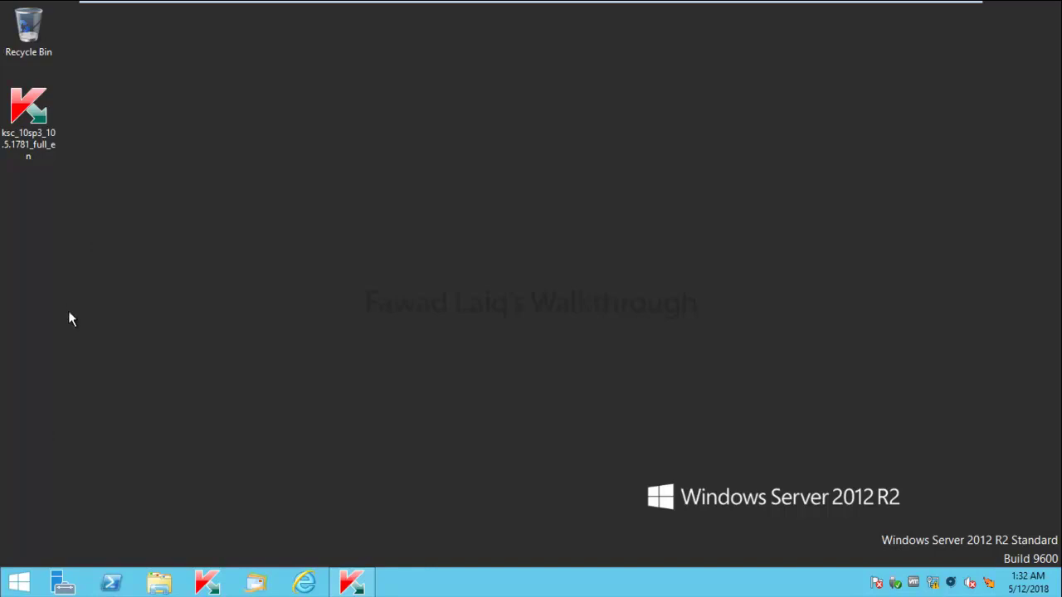
Run the 10.5.1781 installer file as administrator.
right_click(34, 128)
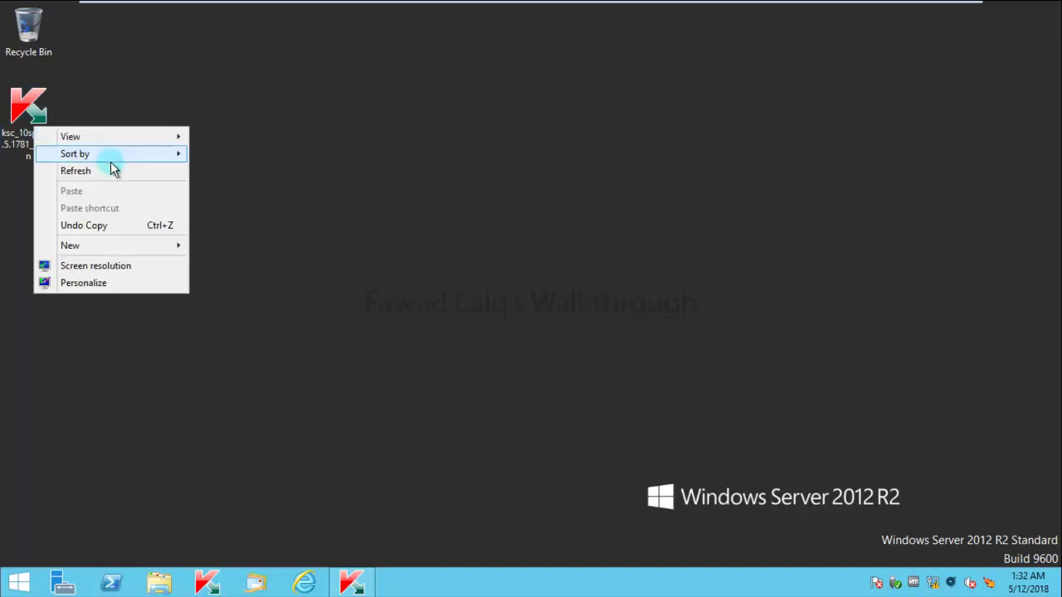
click(306, 148)
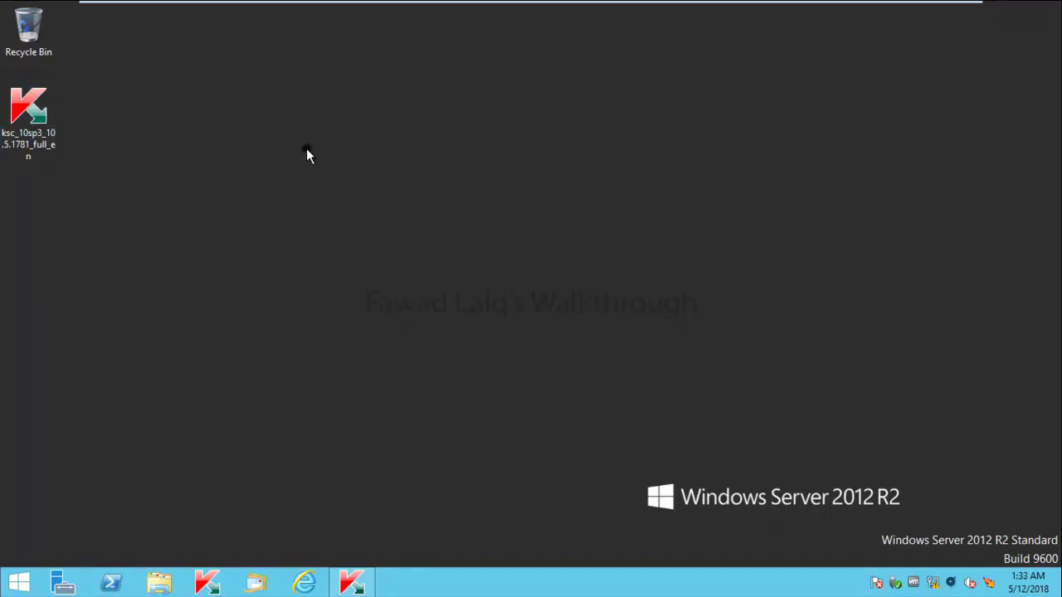
click(22, 115)
right_click(22, 119)
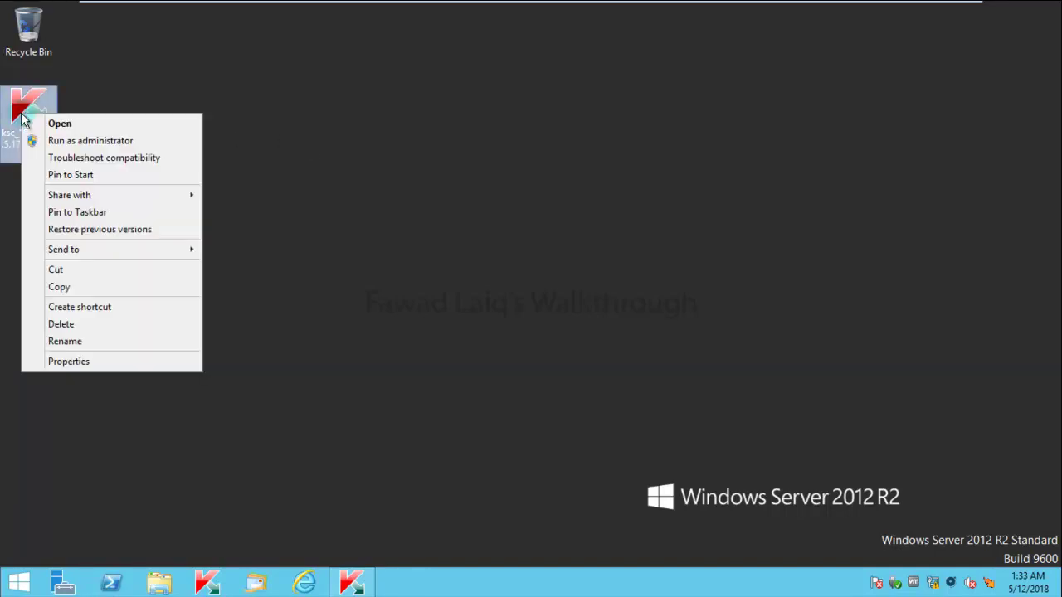
click(123, 140)
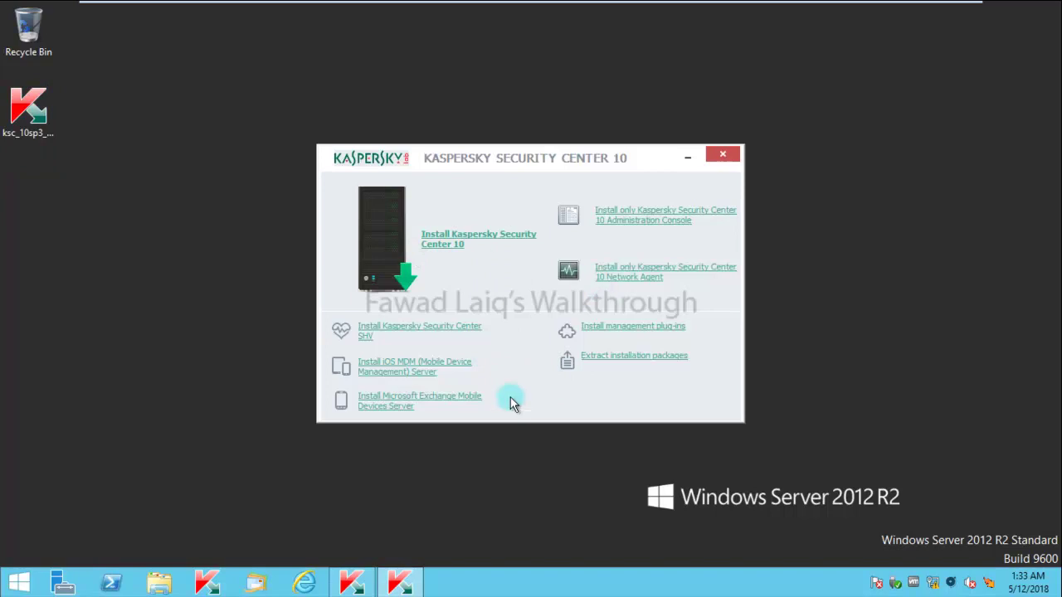
Choose 'Install Kaspersky Security Center 10' in the setup launcher.
click(459, 247)
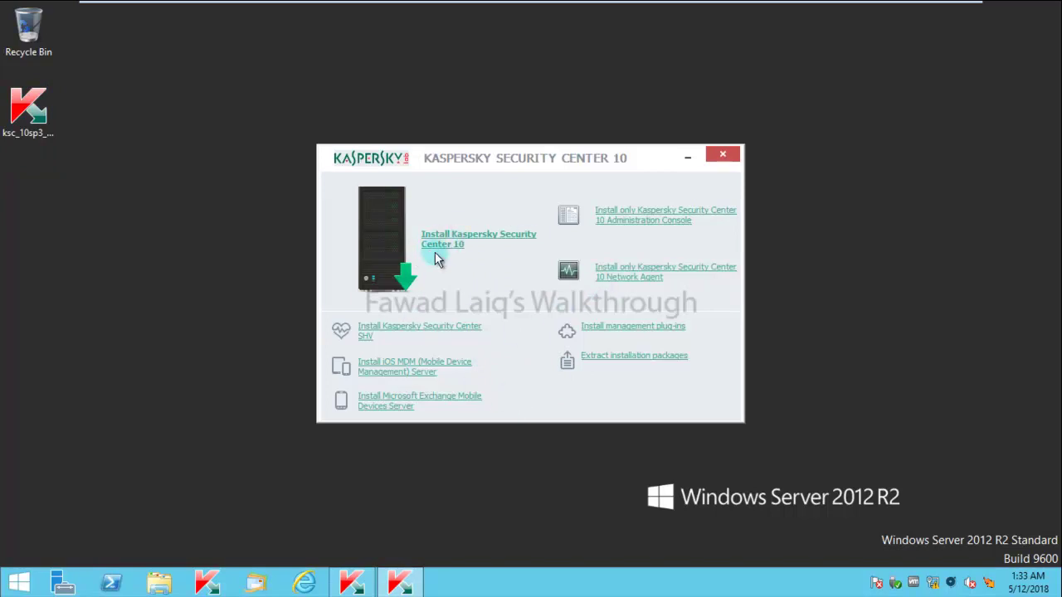
click(438, 249)
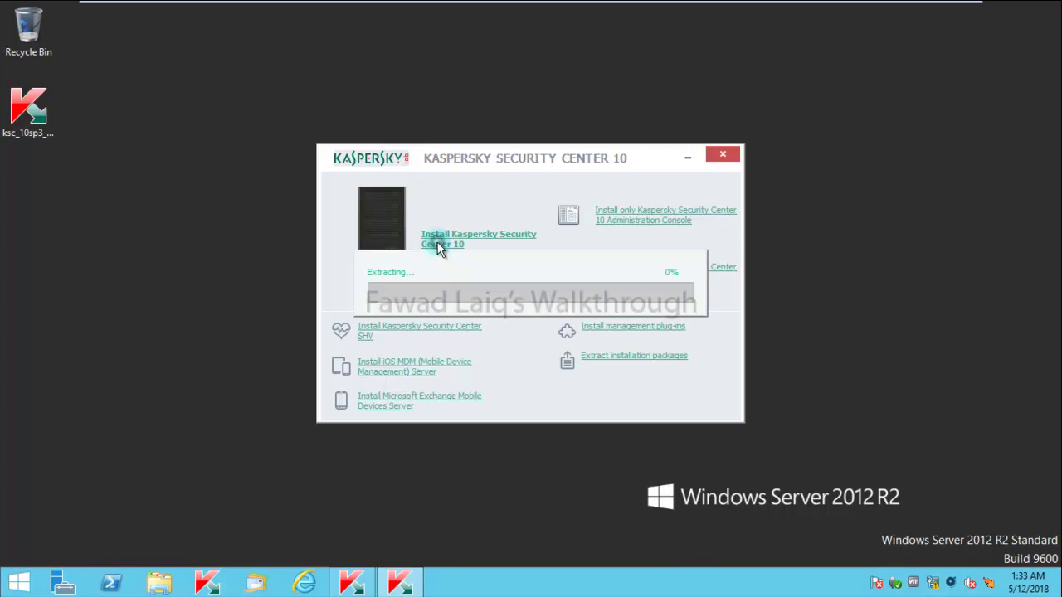
click(439, 249)
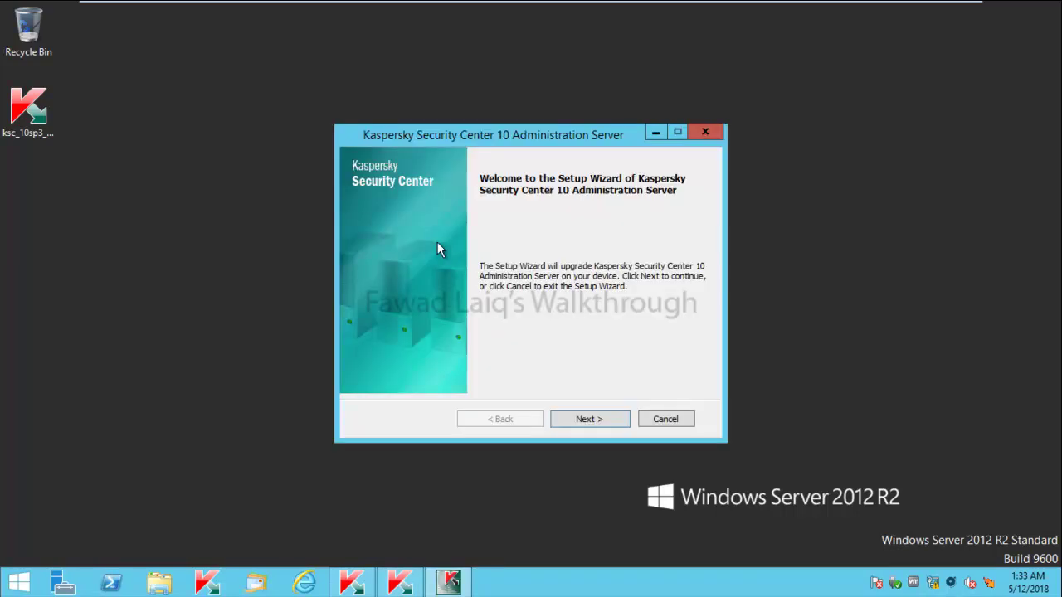
Accept the EULA and the Privacy Policy in the setup wizard.
click(599, 425)
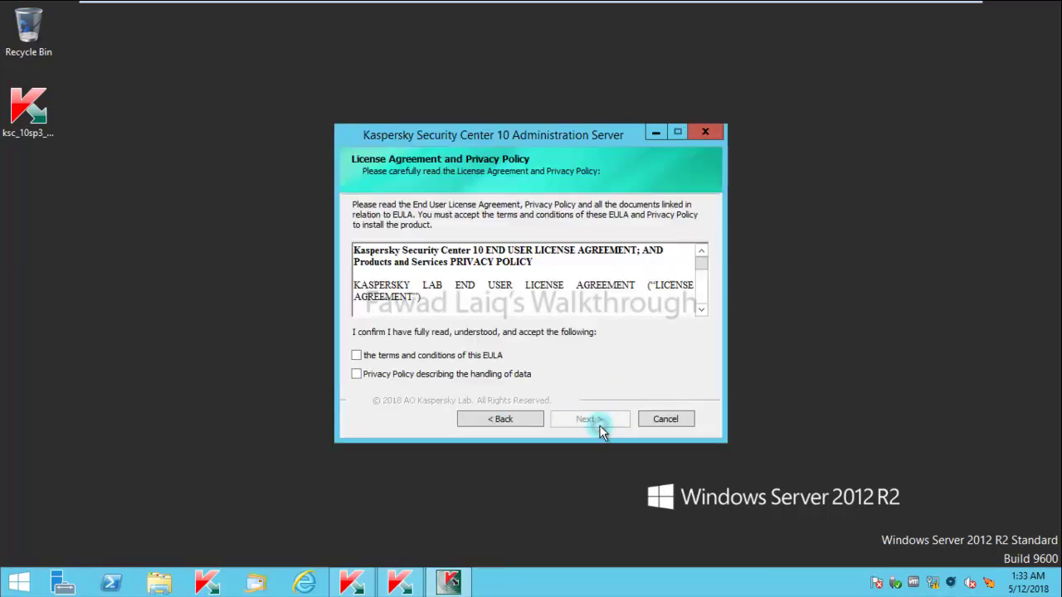
click(356, 355)
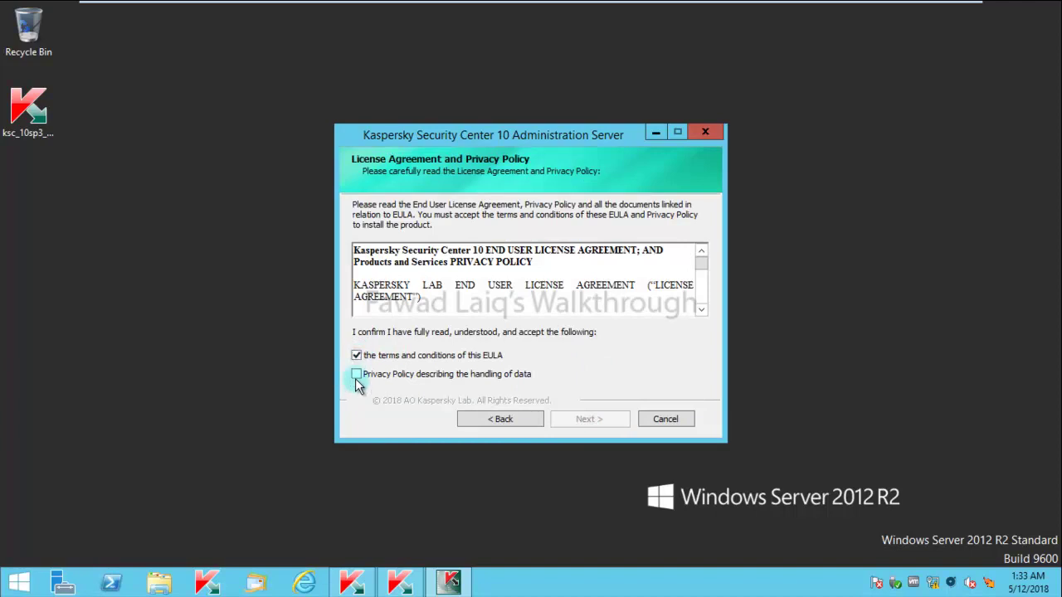
click(356, 374)
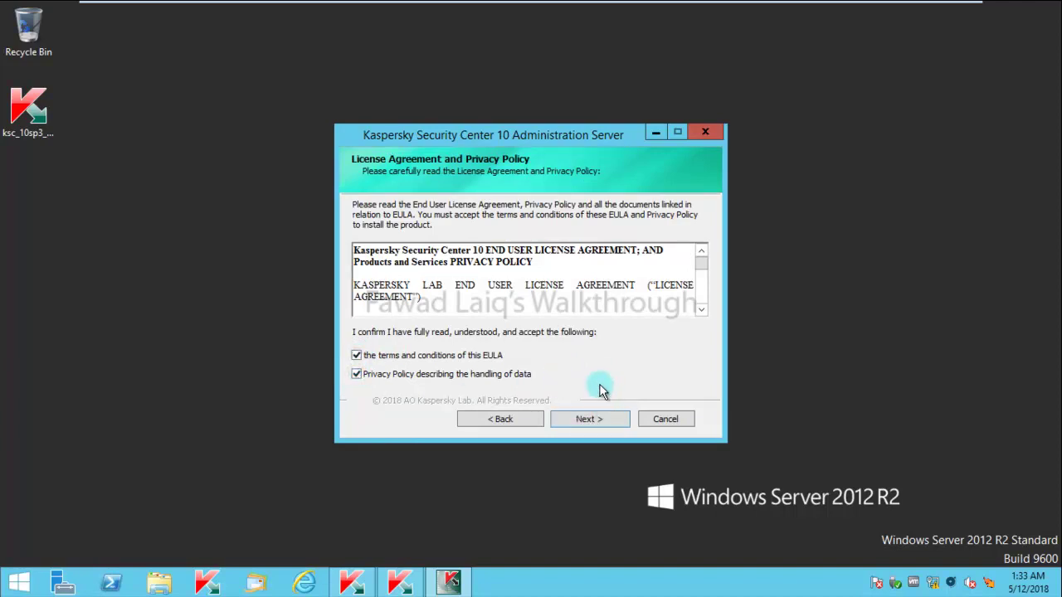
click(589, 419)
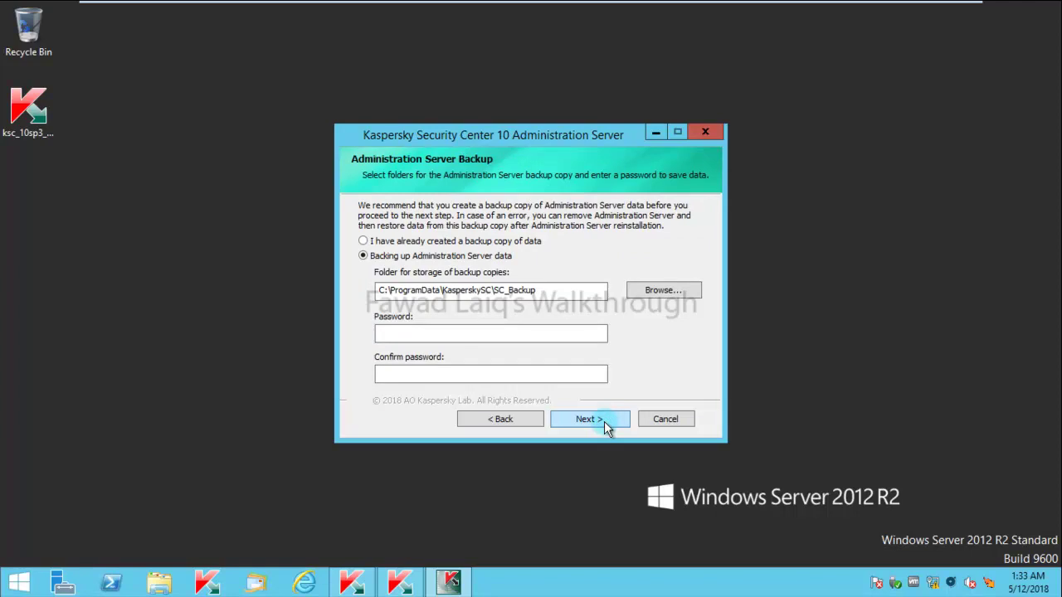
Declare that a backup copy of data already exists and continue.
click(490, 337)
click(365, 243)
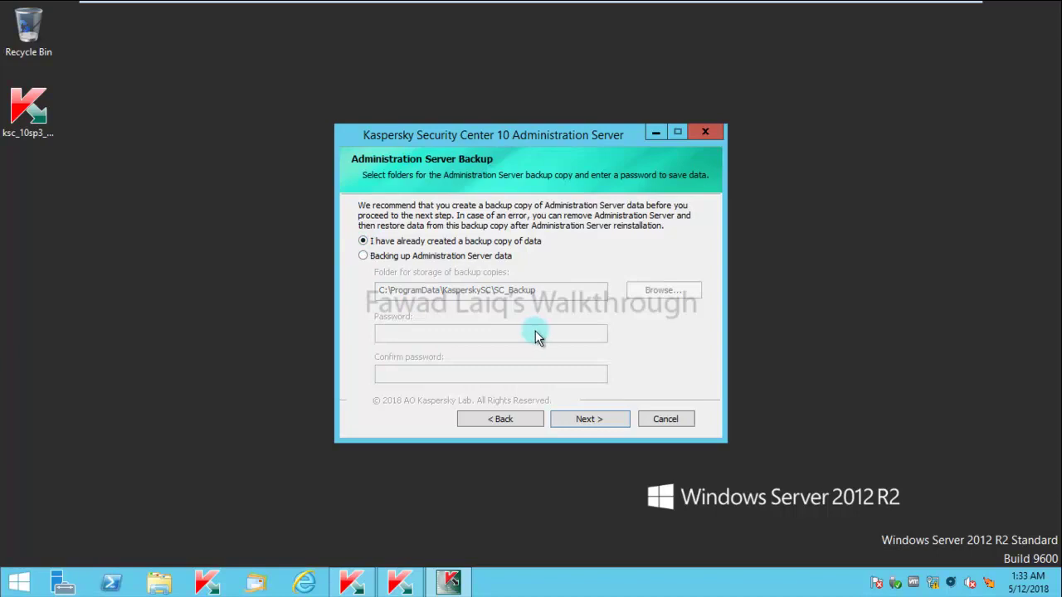
click(599, 424)
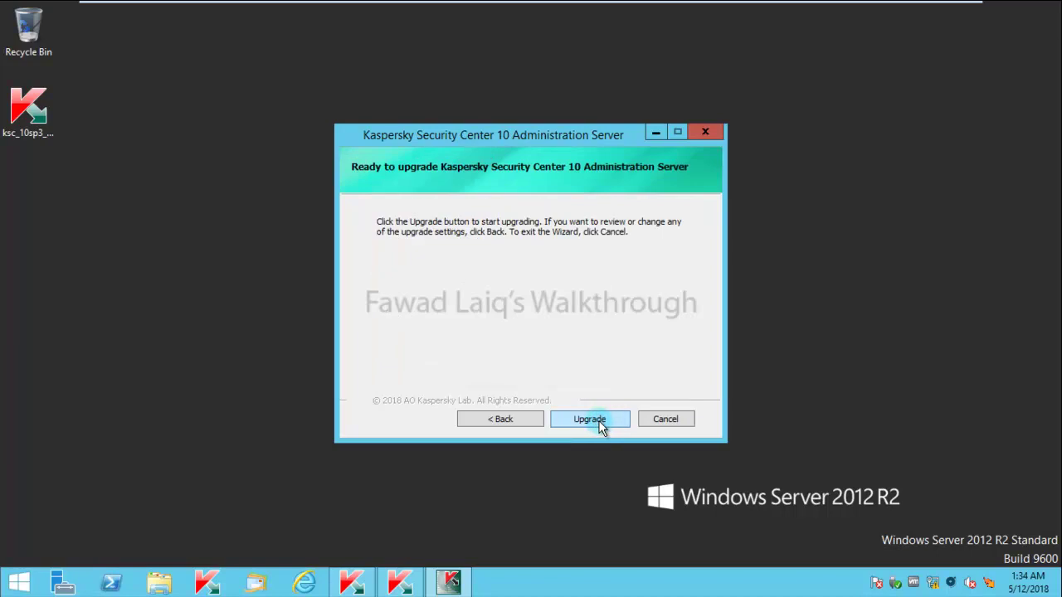
Start the Administration Server upgrade and widen the Application name column.
click(599, 423)
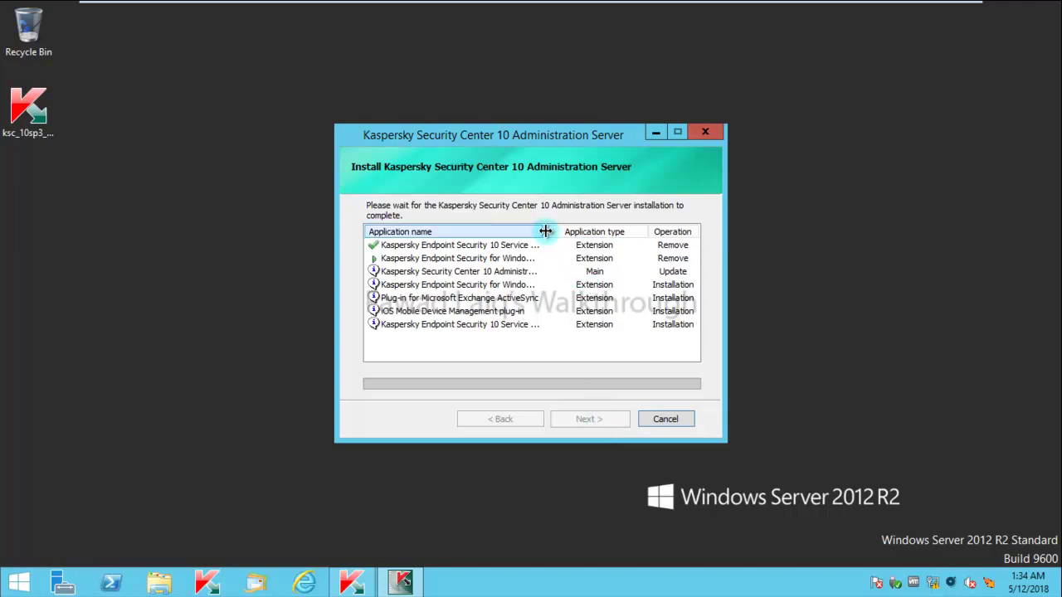
drag(545, 231, 631, 247)
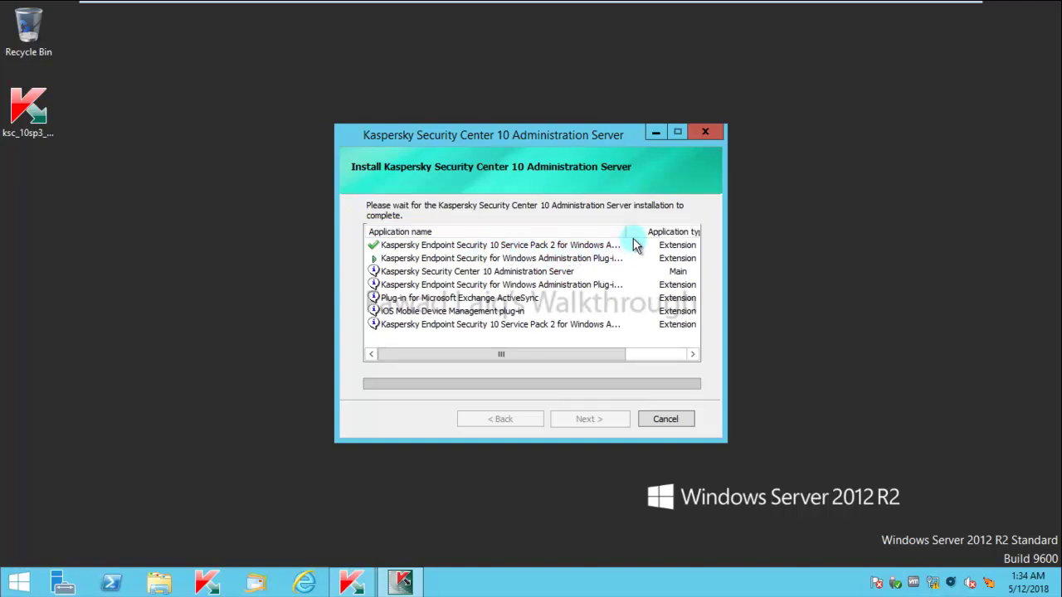
drag(627, 231, 688, 240)
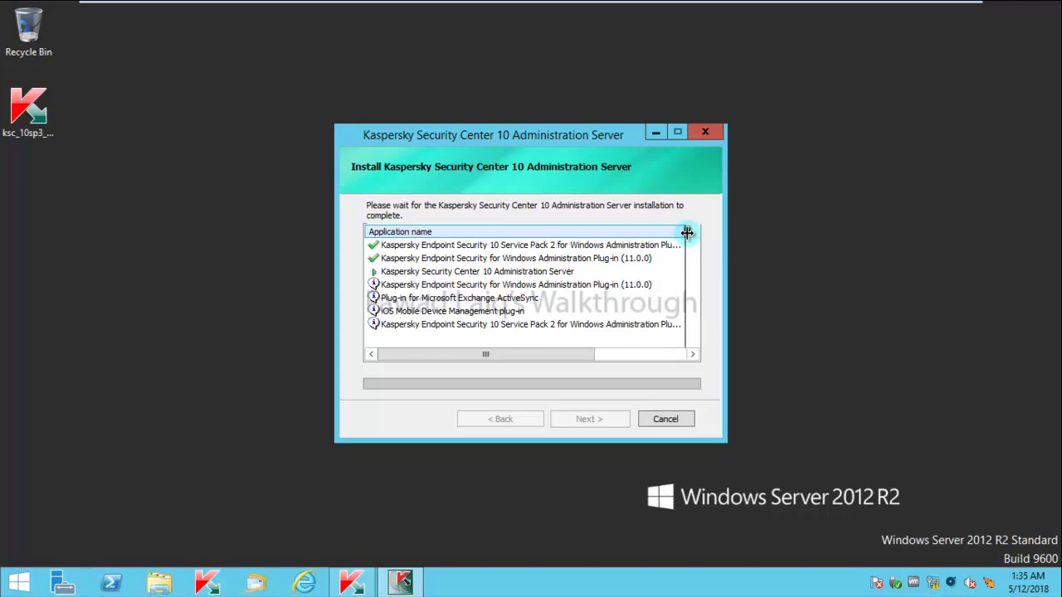
Narrow the Application name column while the upgrade finishes.
drag(687, 233, 535, 233)
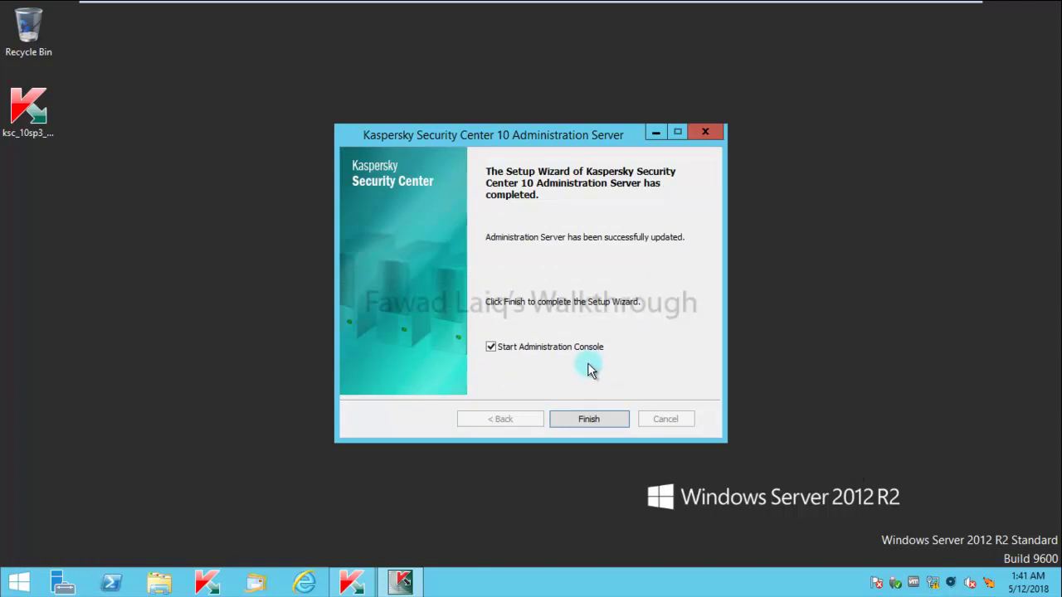
Finish setup with Start Administration Console checked, then close the installer launcher.
click(608, 419)
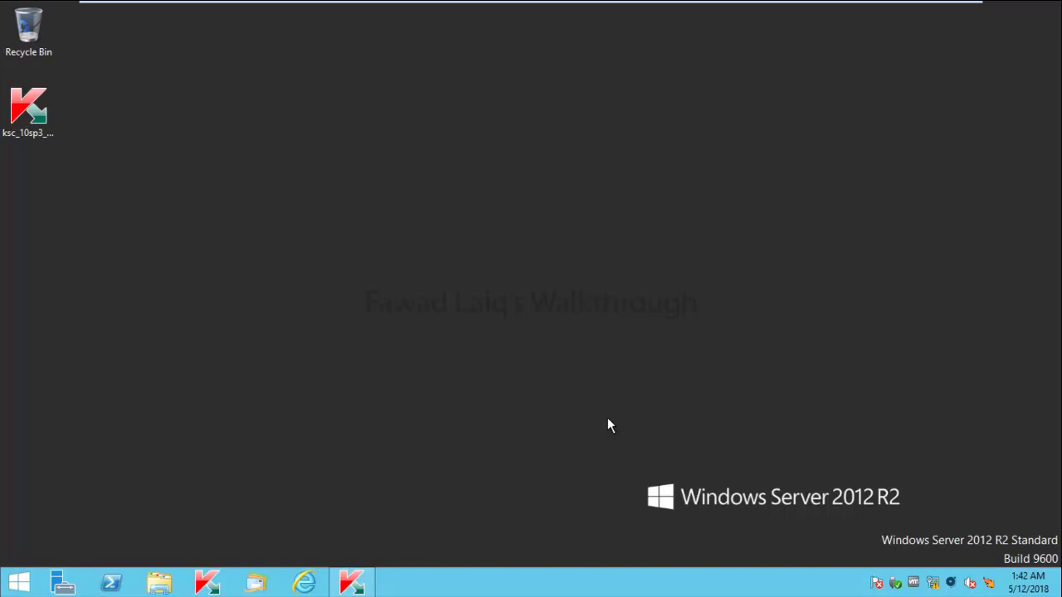
click(354, 582)
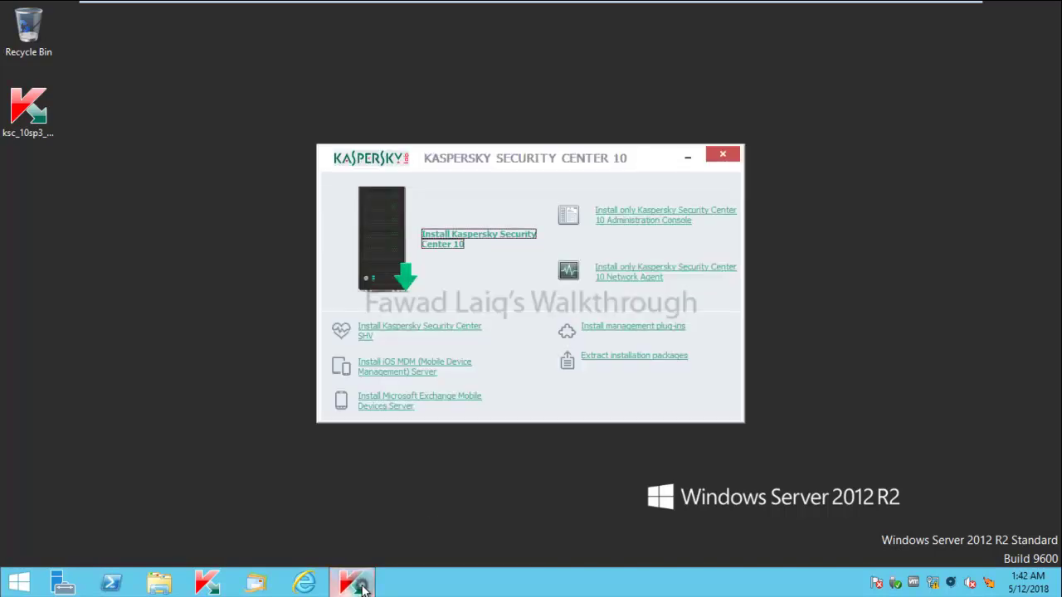
click(724, 156)
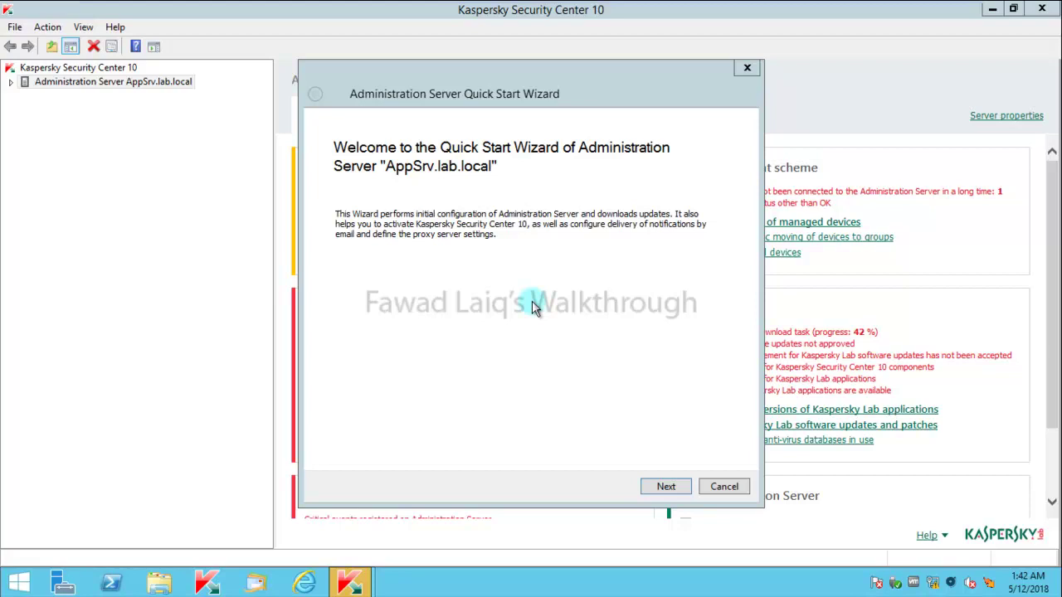
Cancel the Quick Start Wizard and target Kaspersky Endpoint Security for Windows (11.0.0) for conversion.
click(729, 488)
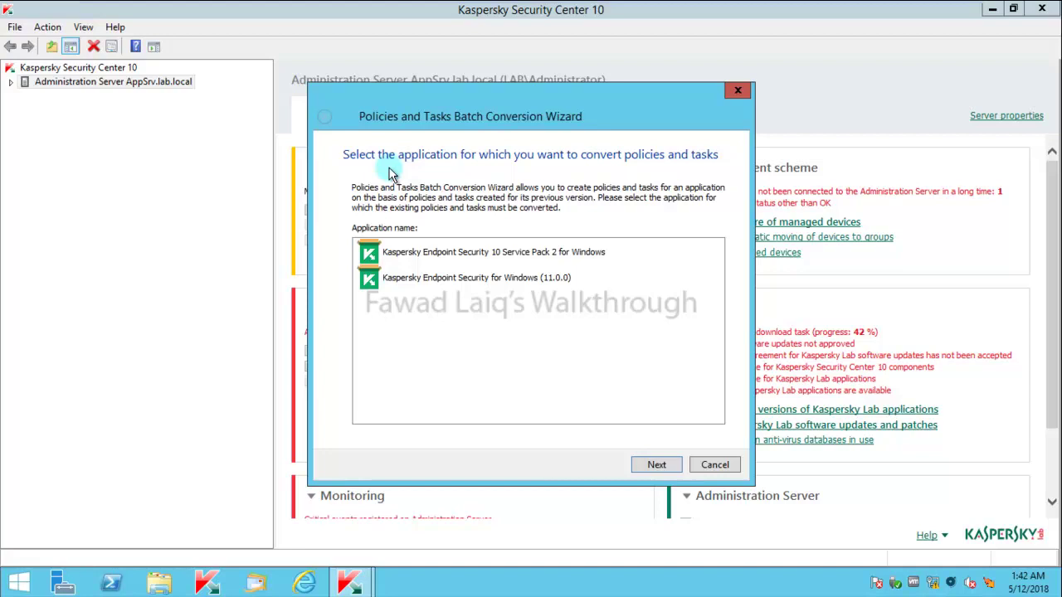
click(508, 257)
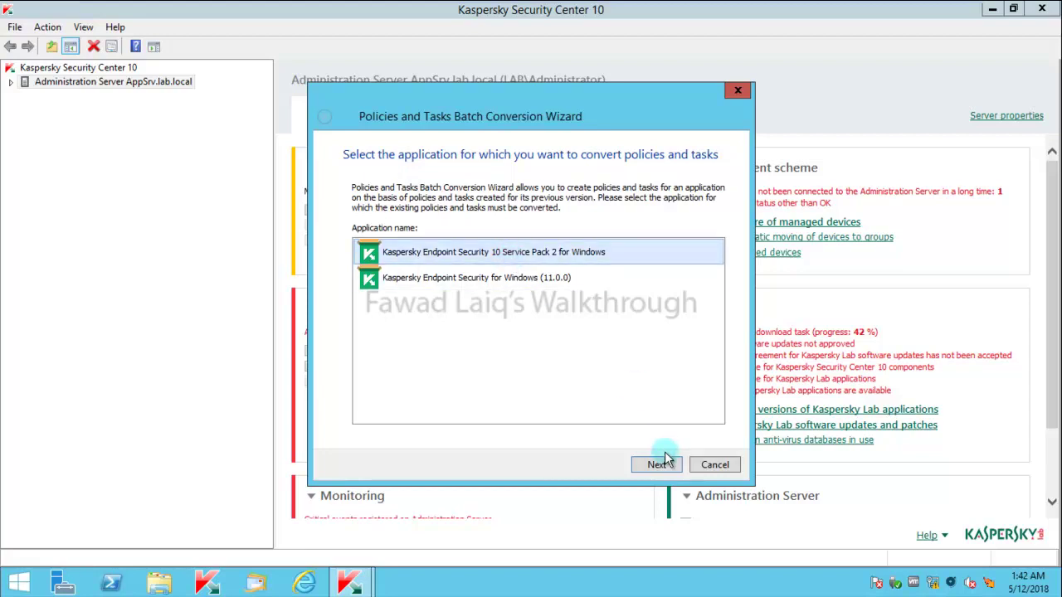
click(521, 282)
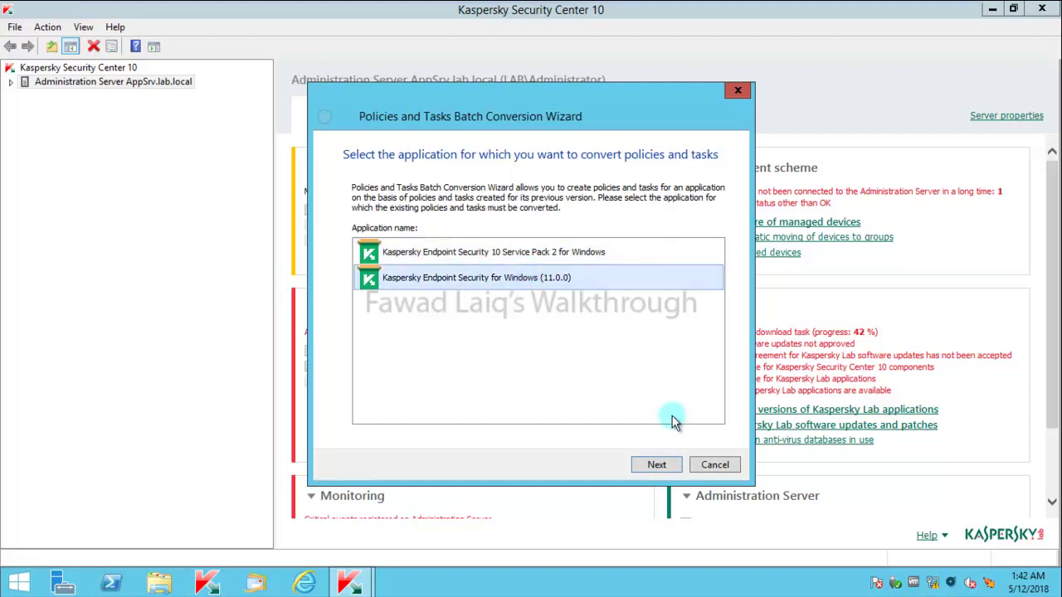
click(671, 466)
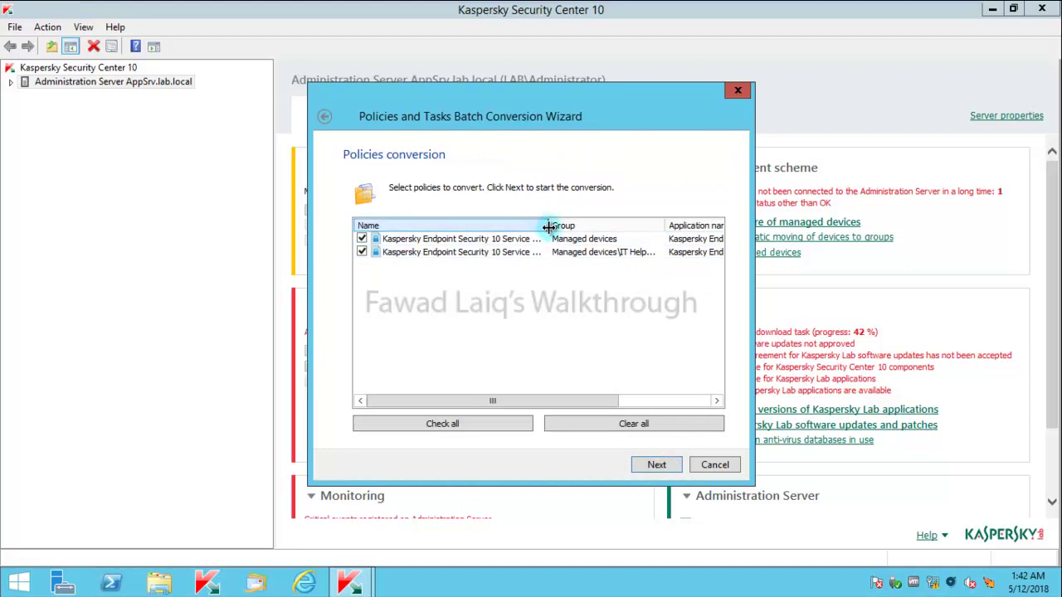
Convert both Service Pack 2 policies, agreeing to Kaspersky Security Network twice.
drag(550, 227, 607, 229)
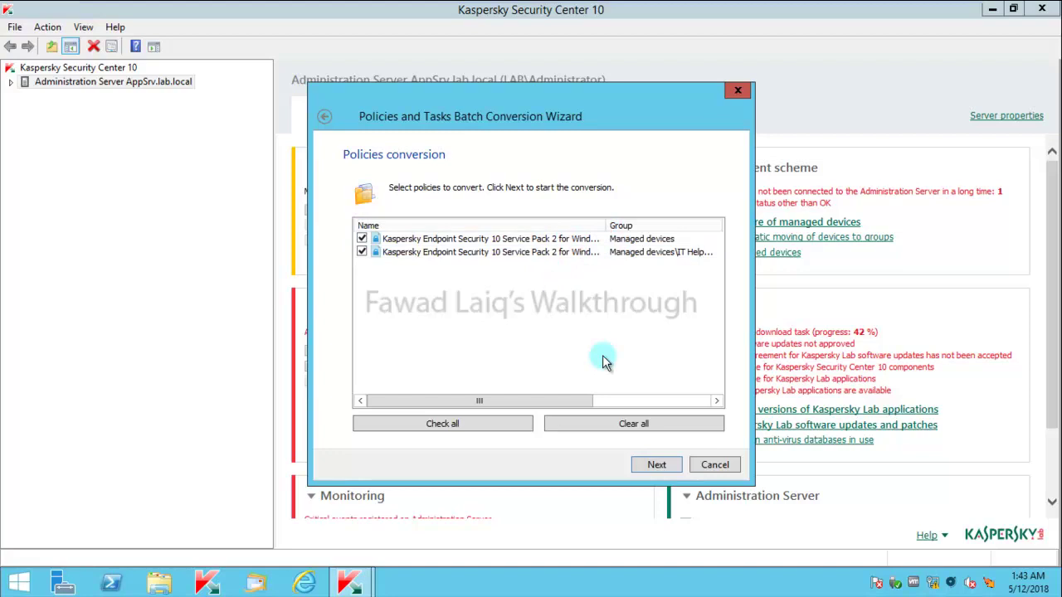
click(658, 466)
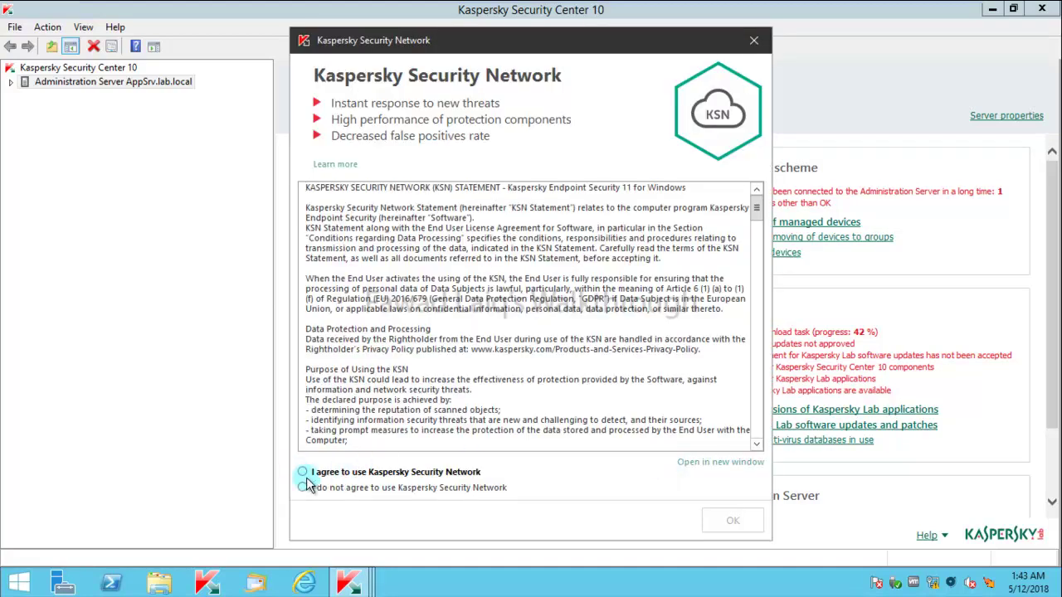
click(304, 477)
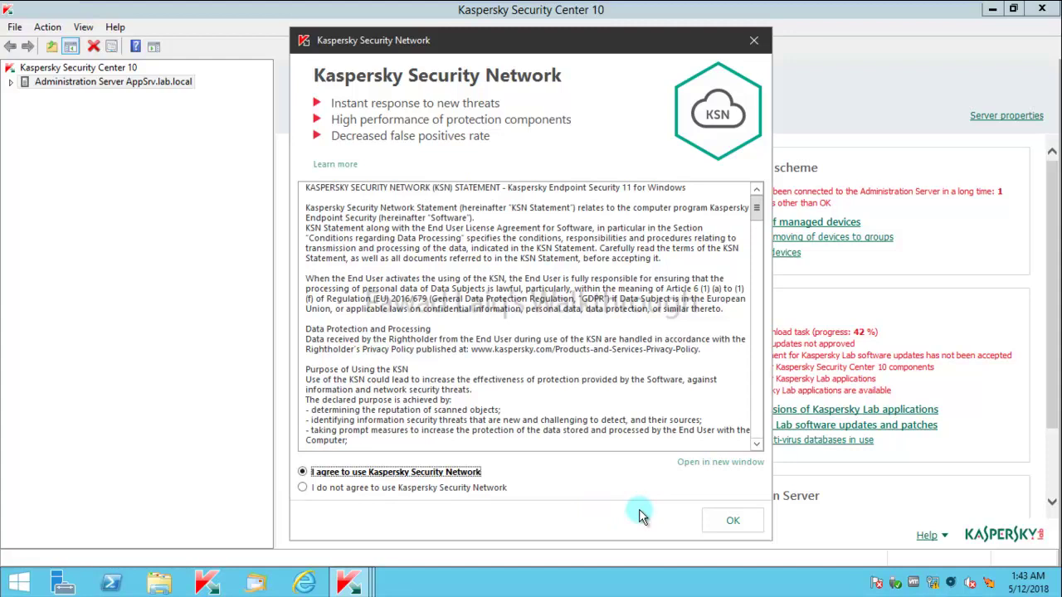
click(737, 524)
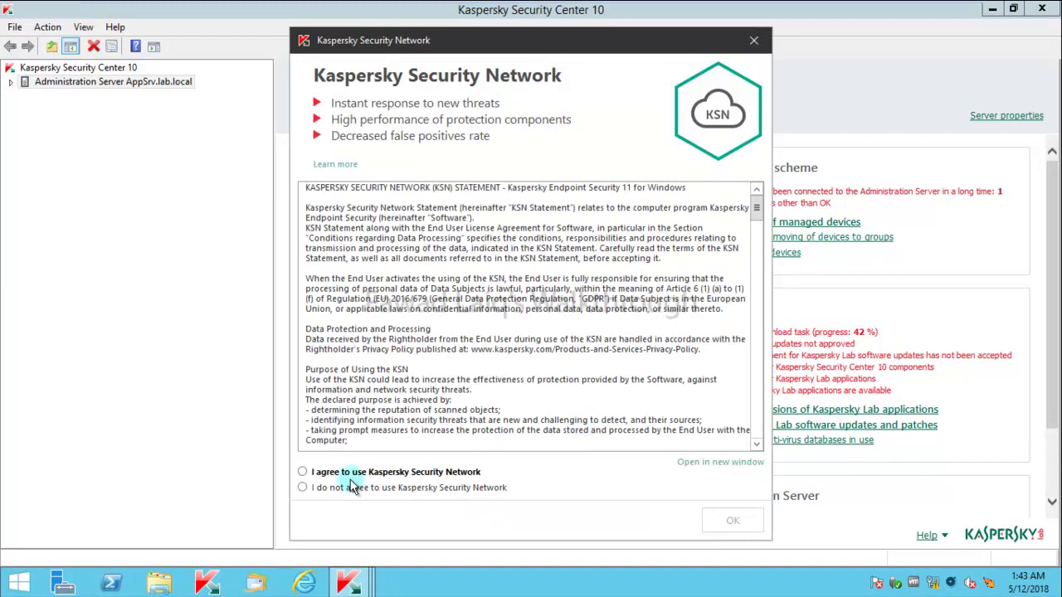
click(302, 472)
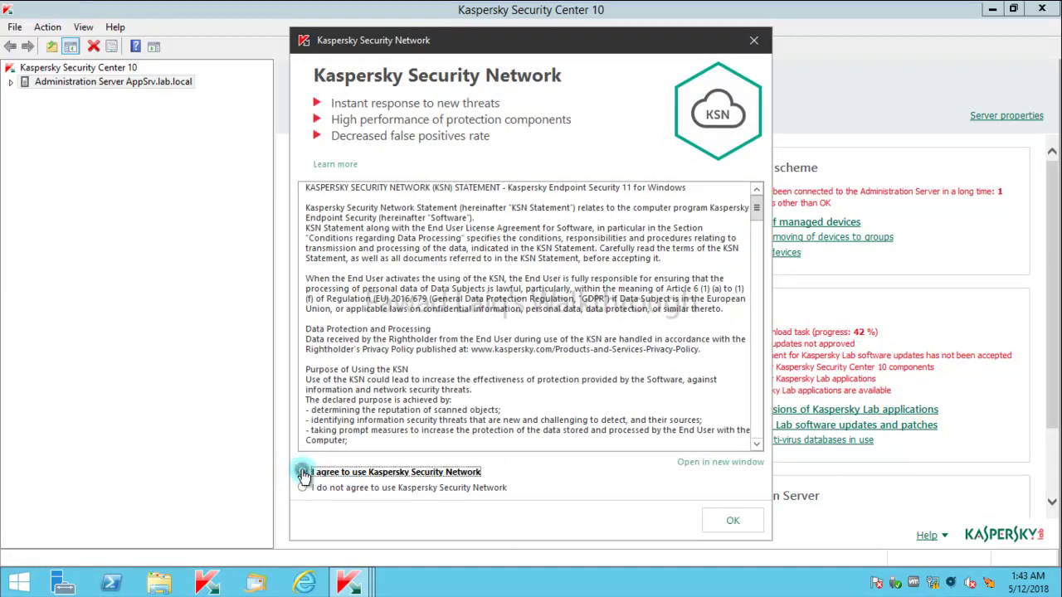
click(747, 525)
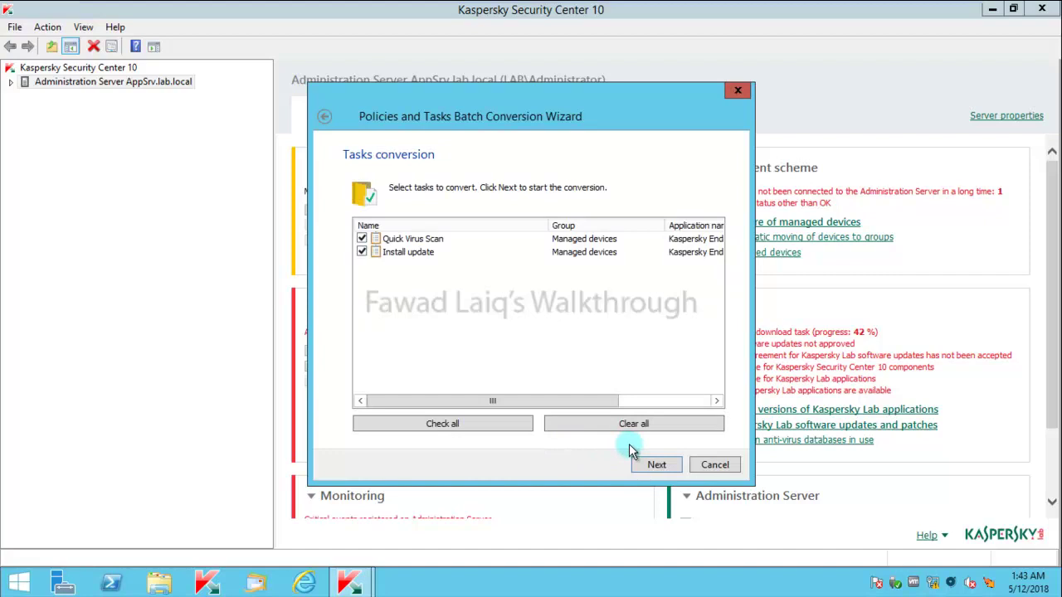
Convert the Quick Virus Scan and Install update tasks, finish, and acknowledge the plug-in notice.
click(656, 465)
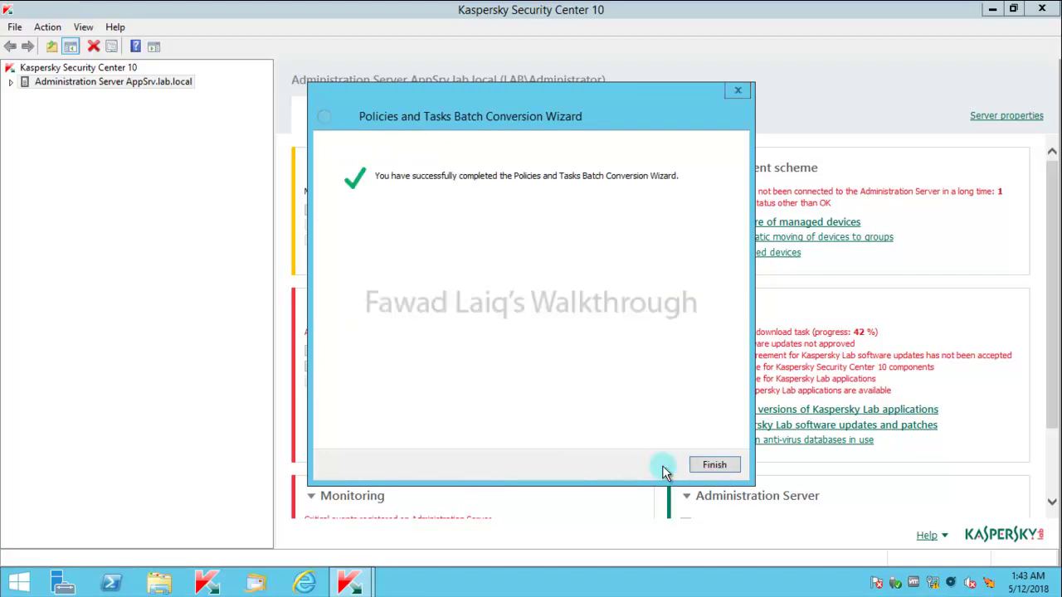
click(724, 466)
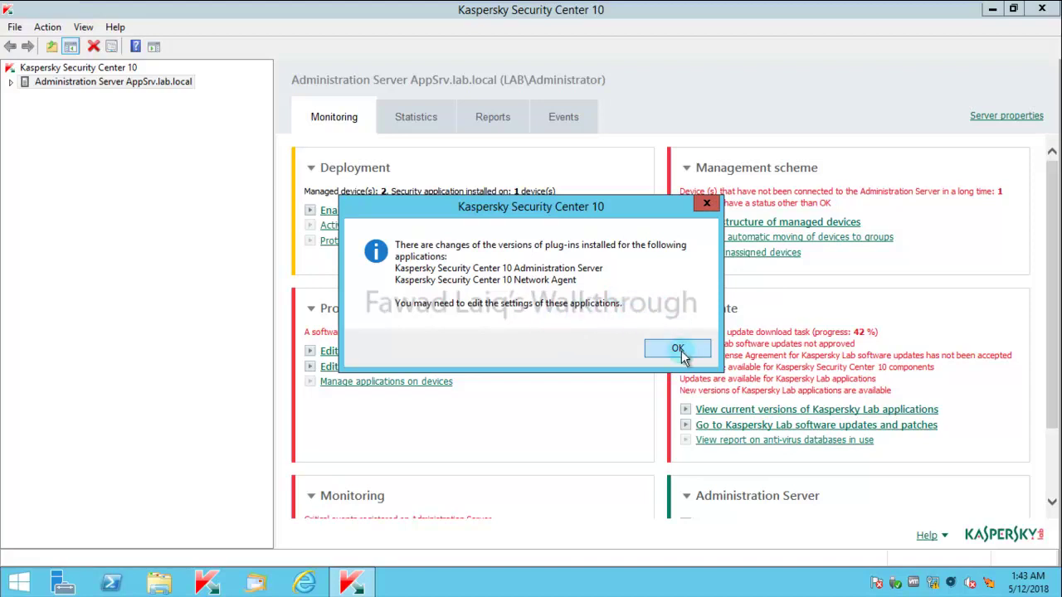
click(677, 348)
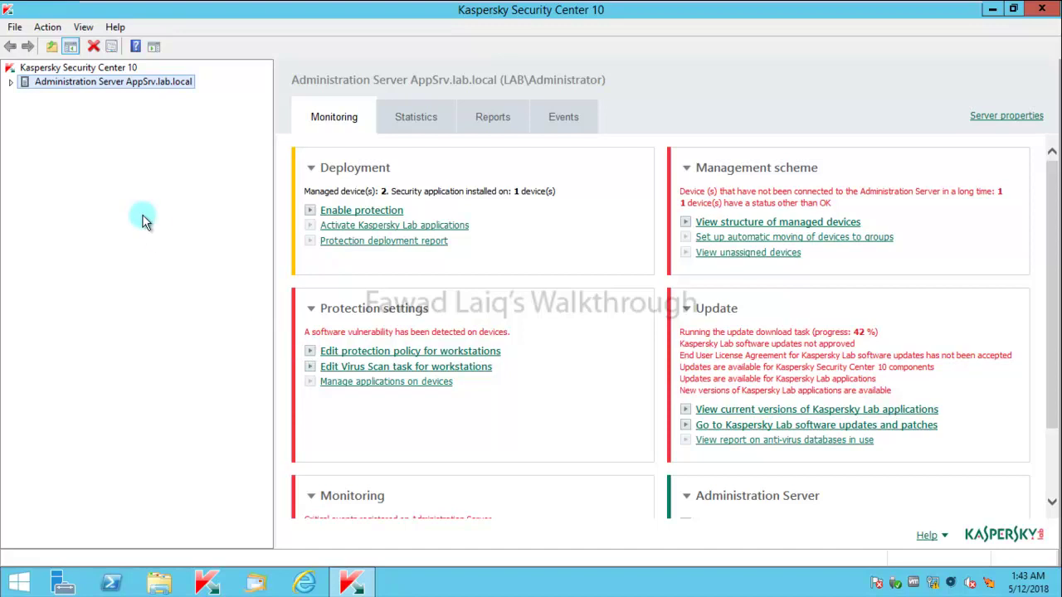
click(115, 28)
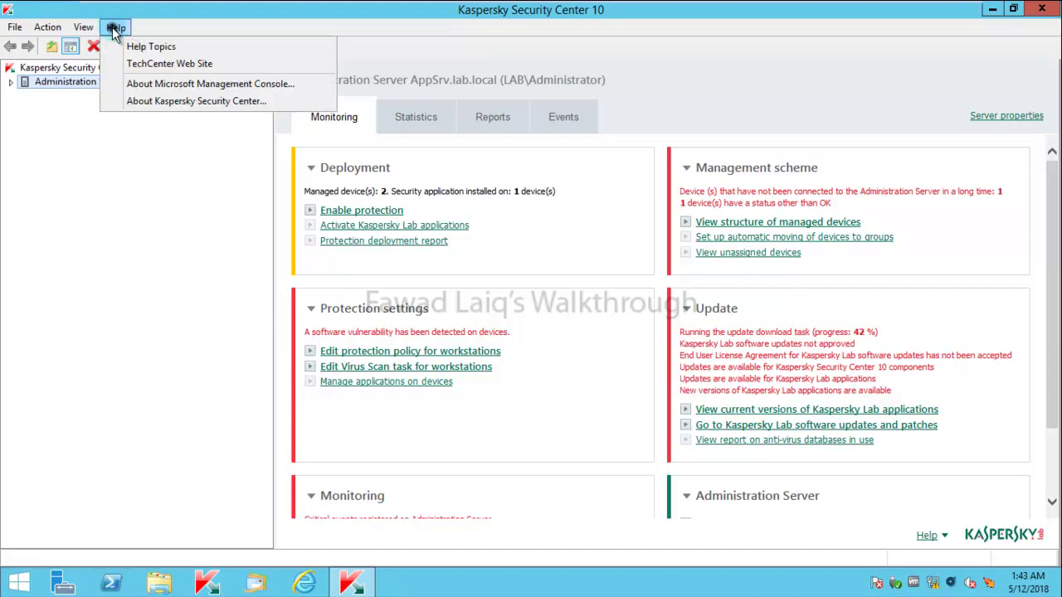
click(181, 102)
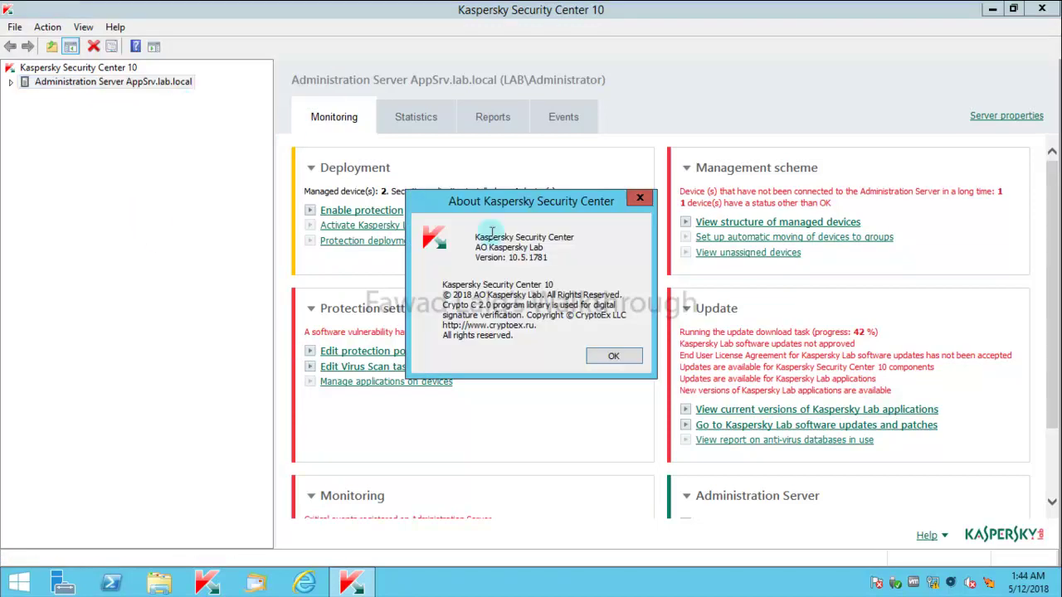
click(614, 358)
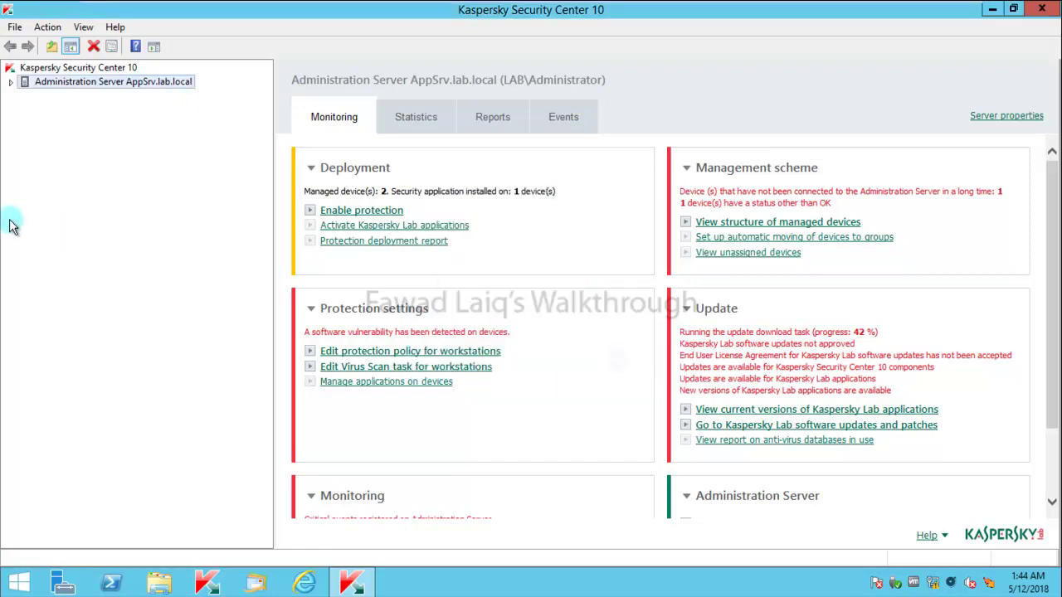
List the installation packages under Advanced > Remote installation and widen the Name column to show full names.
click(11, 82)
click(26, 96)
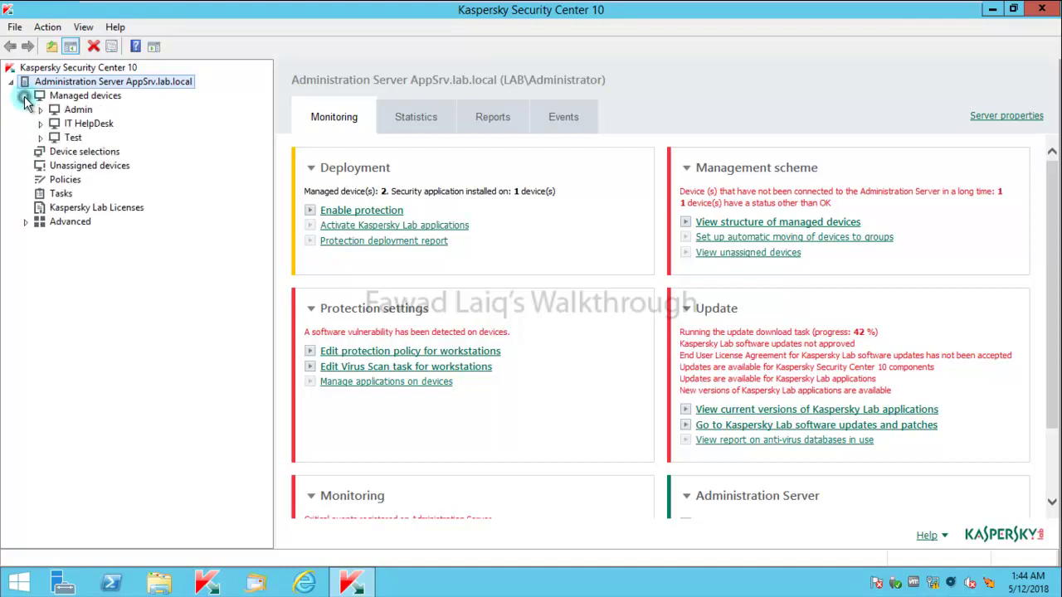
click(26, 222)
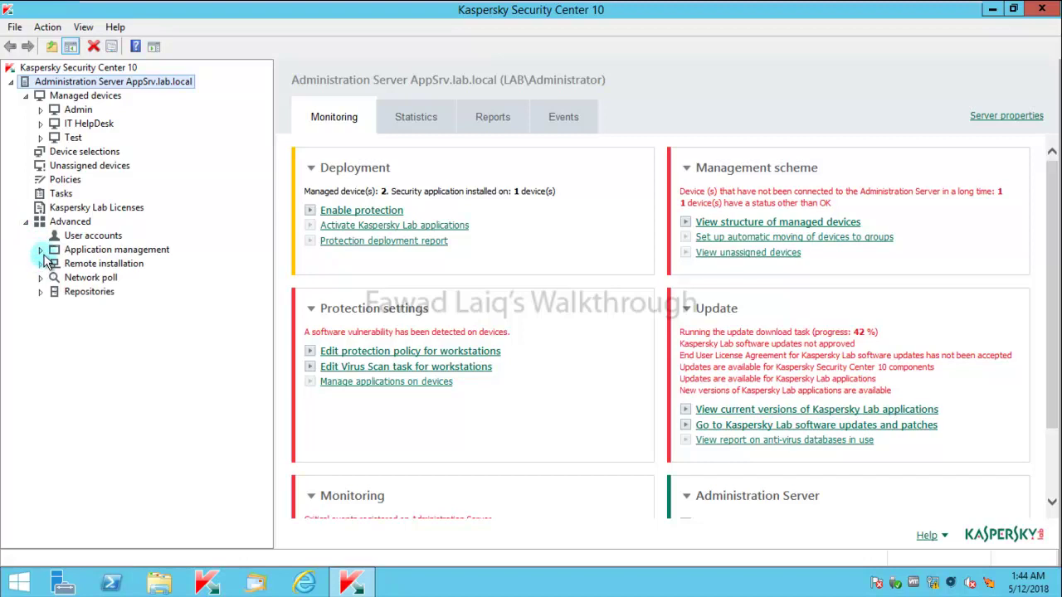
click(40, 264)
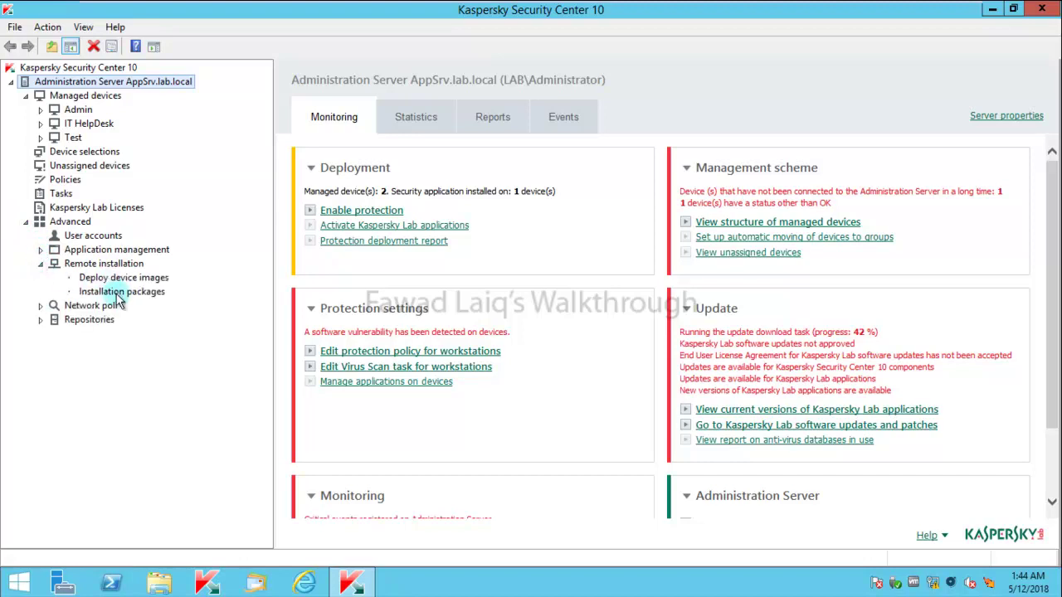
click(118, 297)
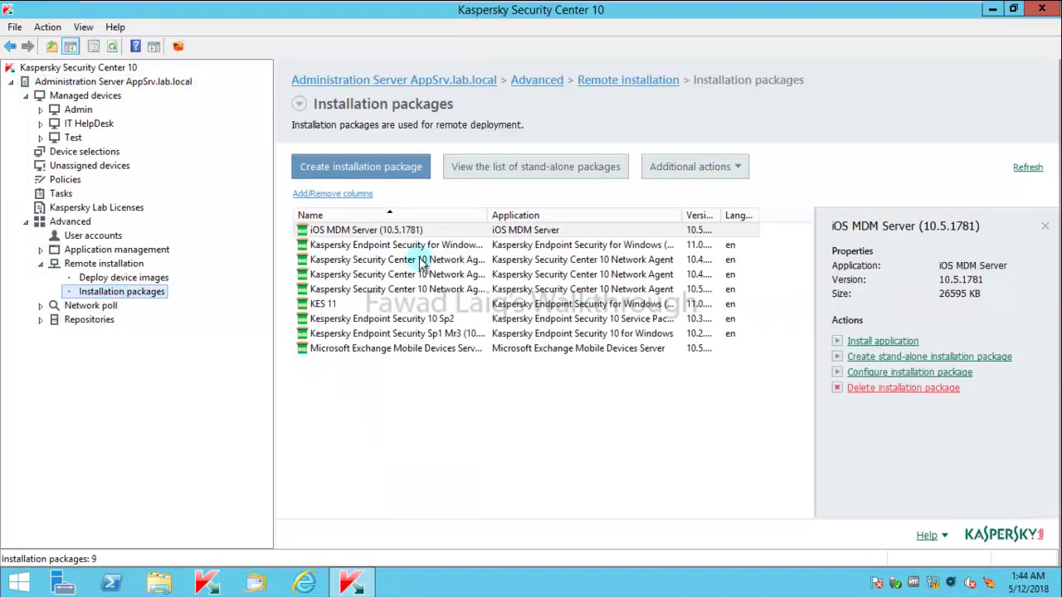
drag(488, 215, 592, 217)
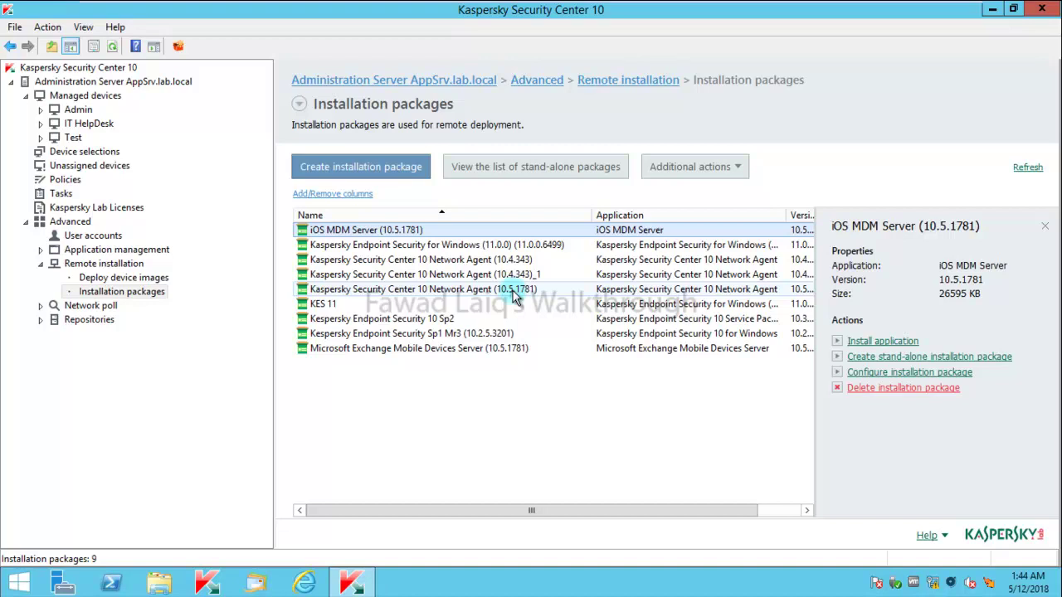
Switch to the Windows 7 virtual machine, then return to the AppServ virtual machine's console.
mouse_move(503, 10)
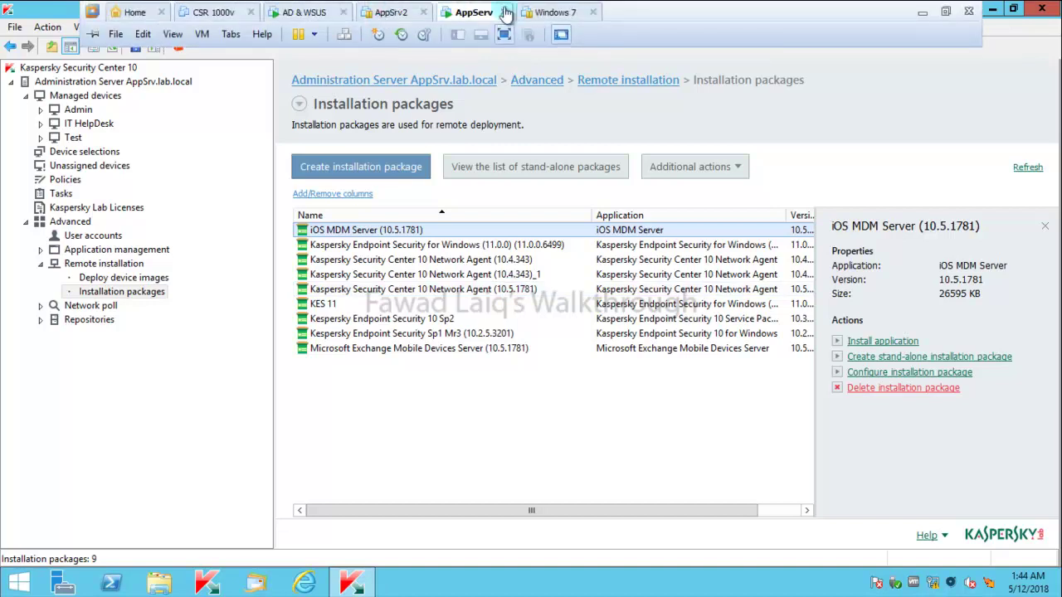
click(561, 14)
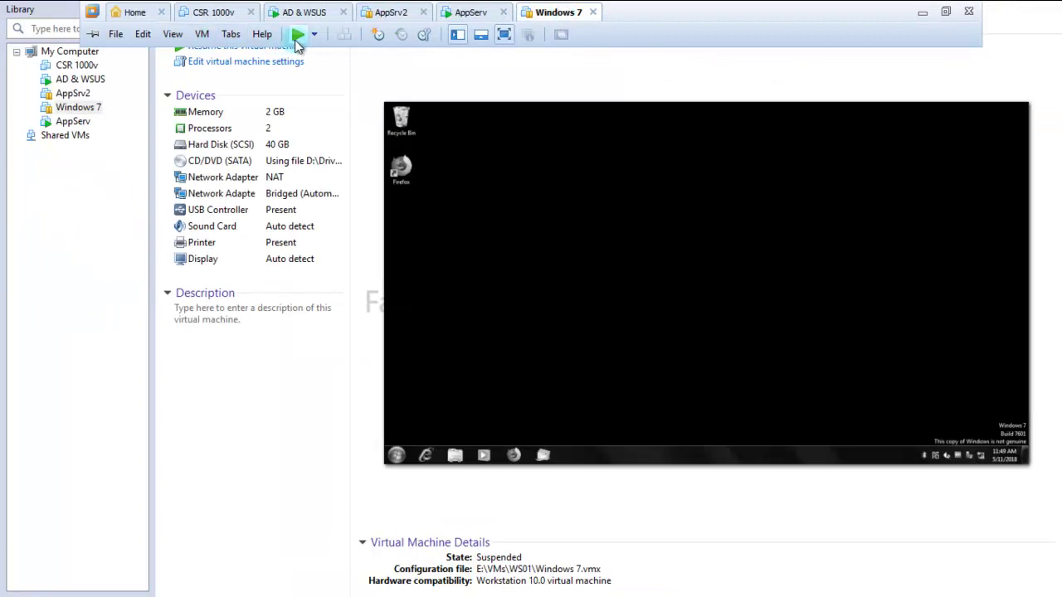
click(469, 12)
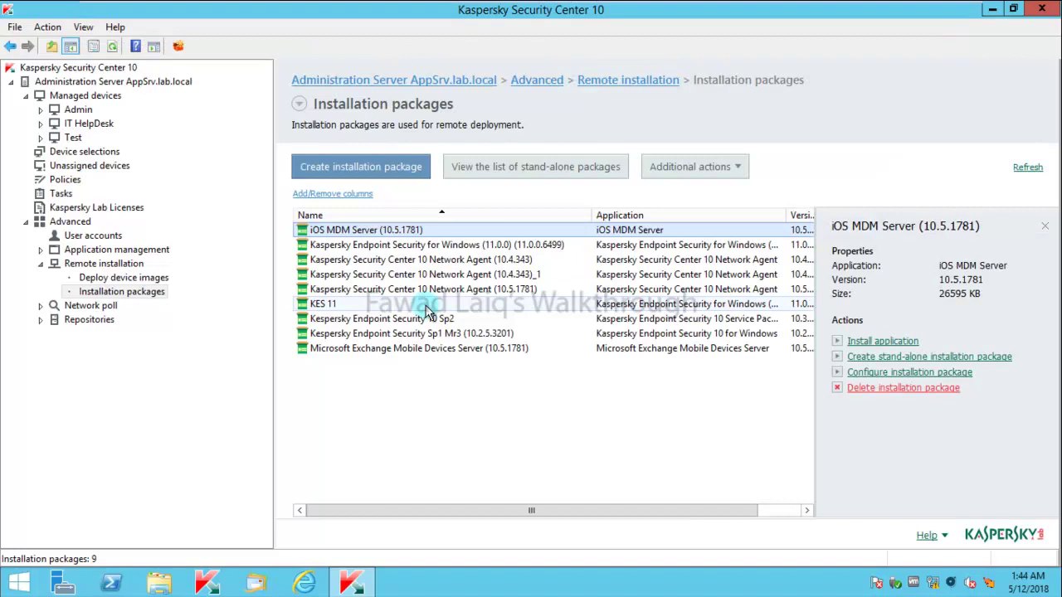